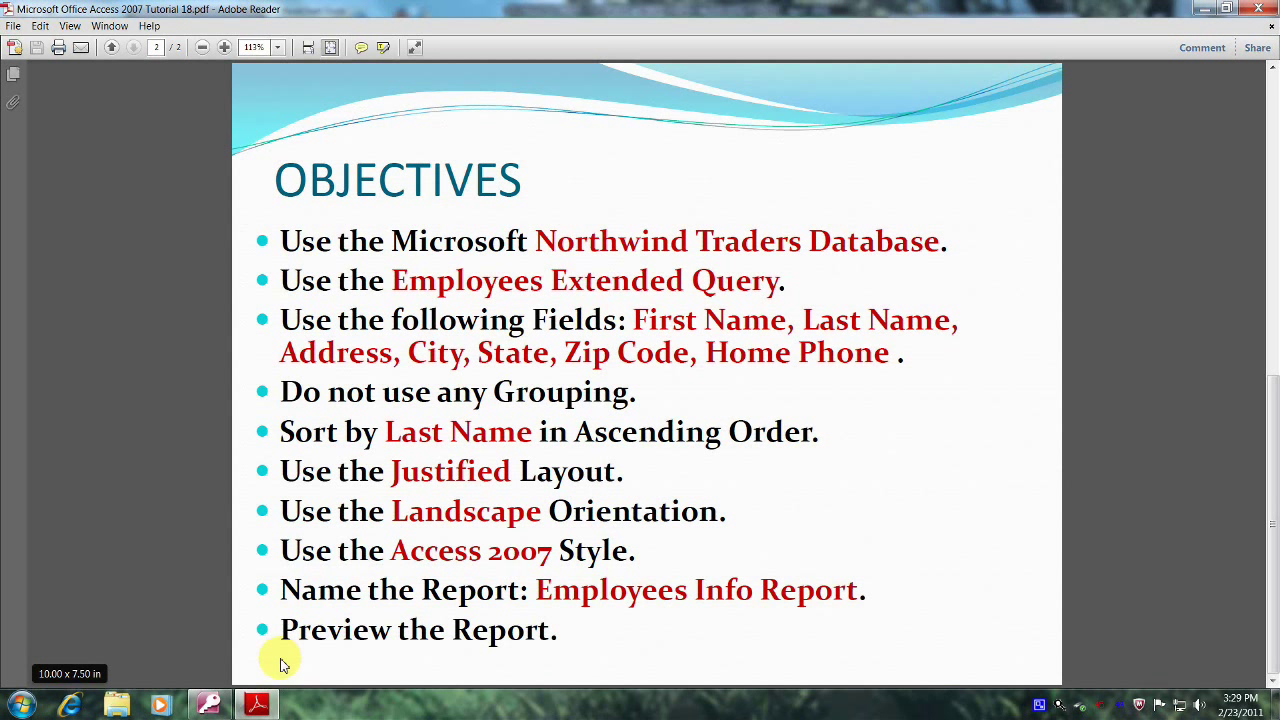
Bring Access to the front and start the Report Wizard from the Create tab
left_click(210, 705)
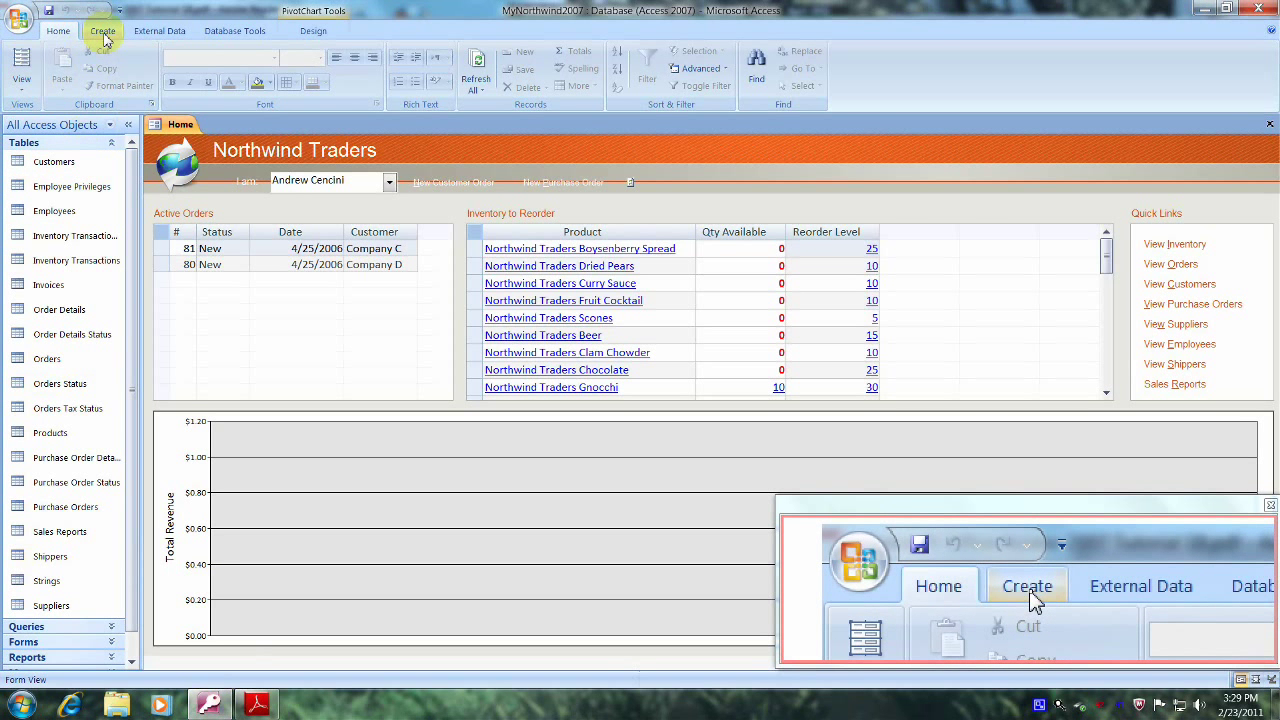
left_click(104, 36)
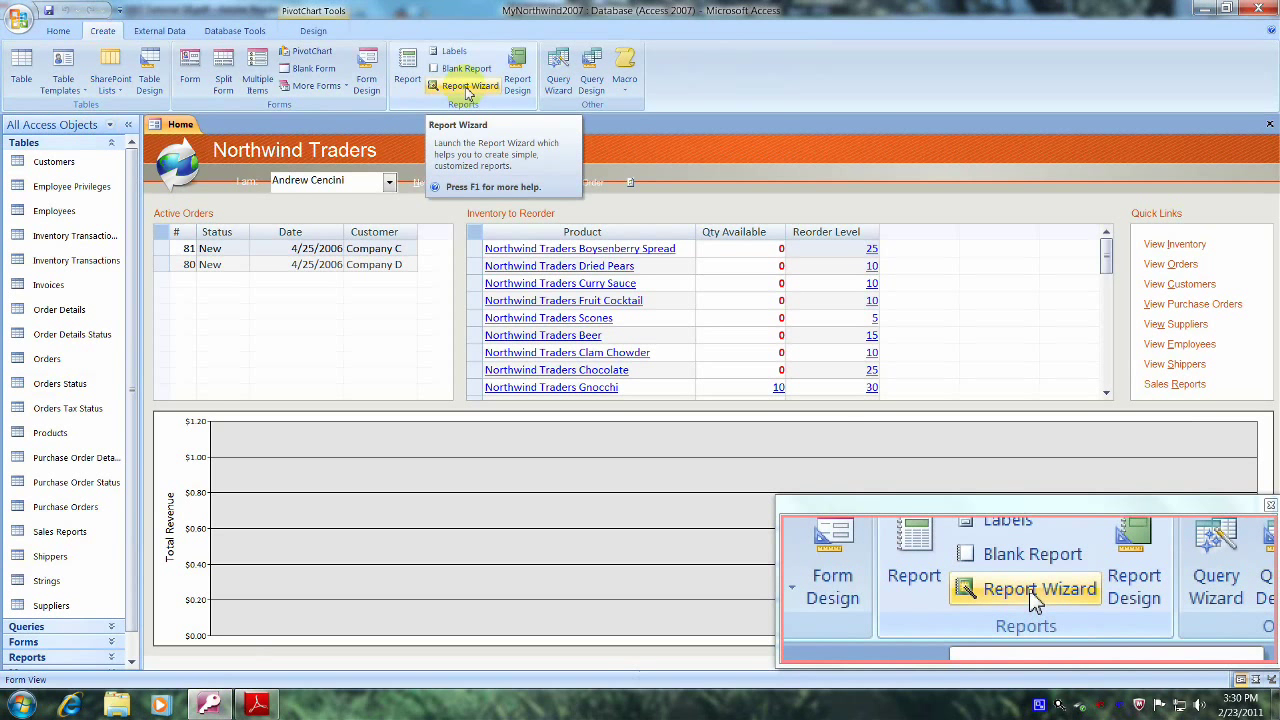
left_click(466, 88)
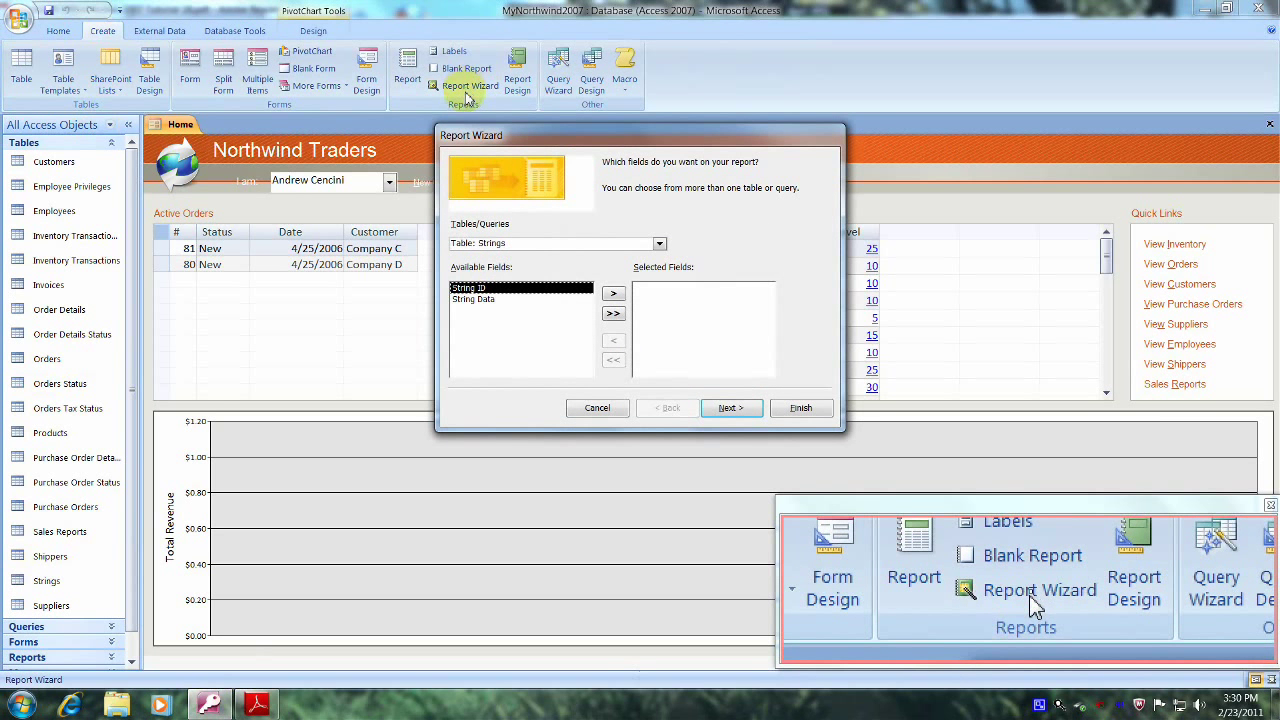
Base the report on Query: Employees Extended and add First Name and Last Name
left_click(660, 244)
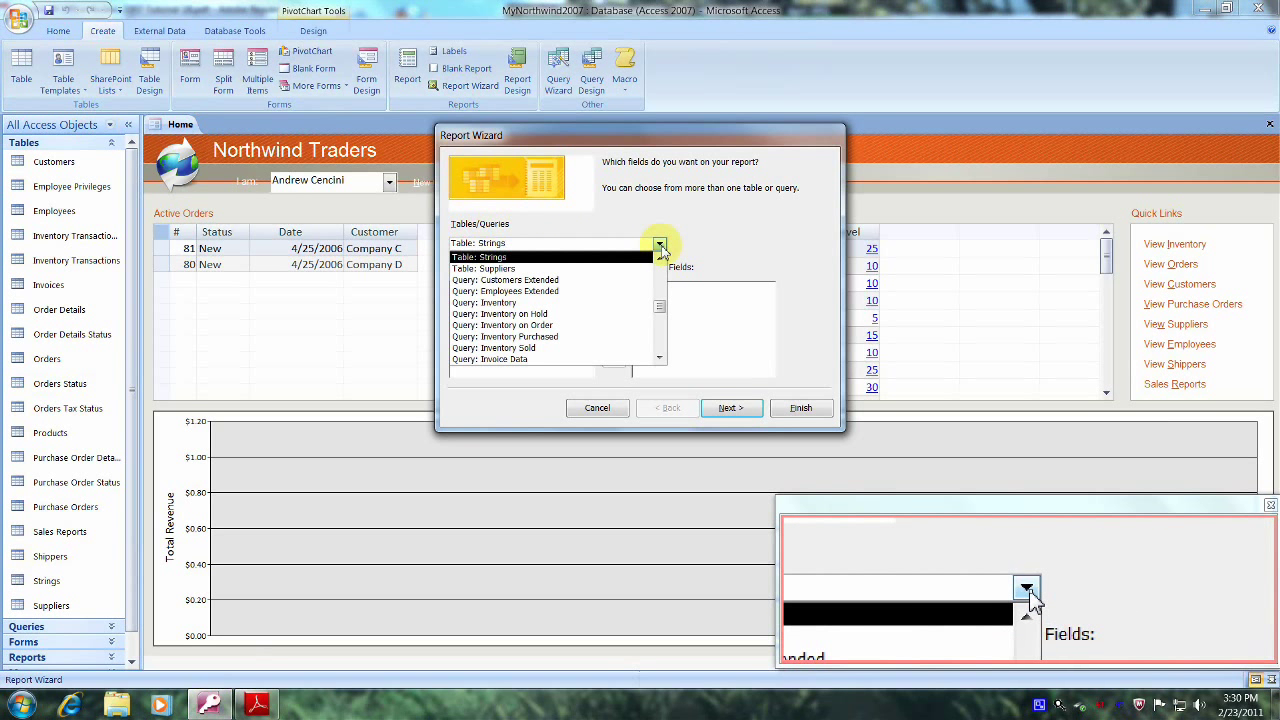
left_click(518, 293)
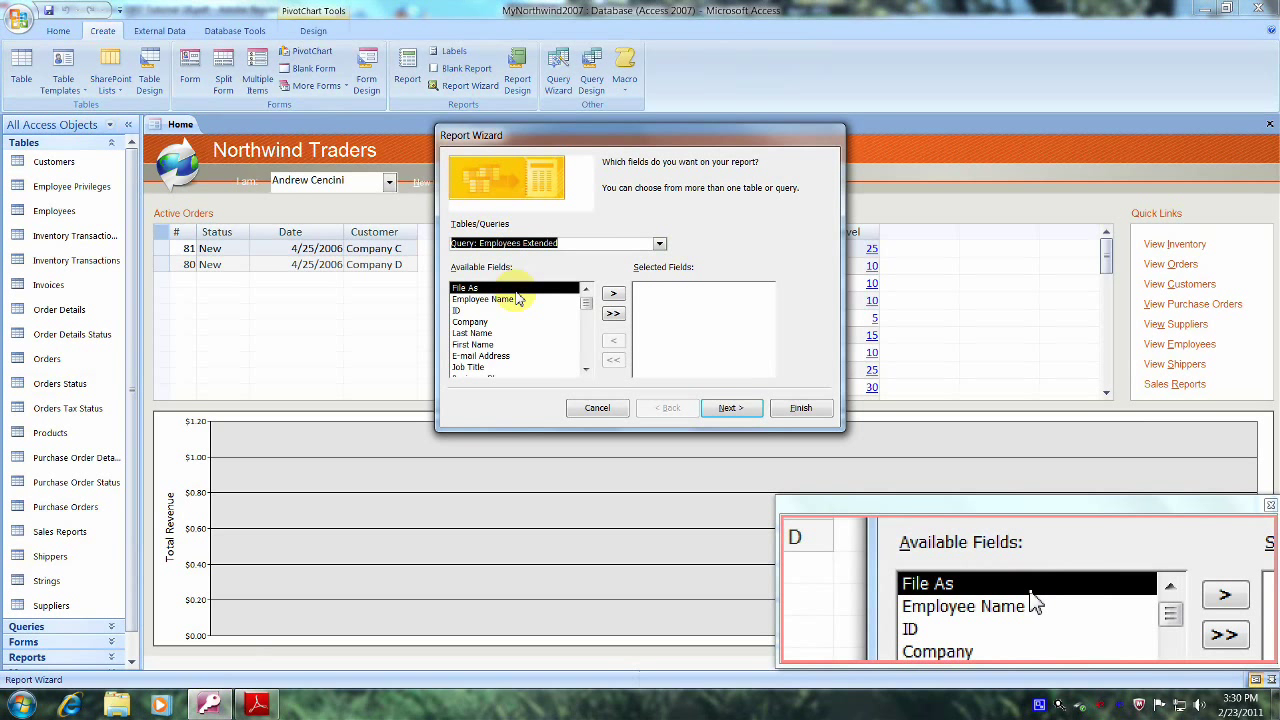
left_click(474, 345)
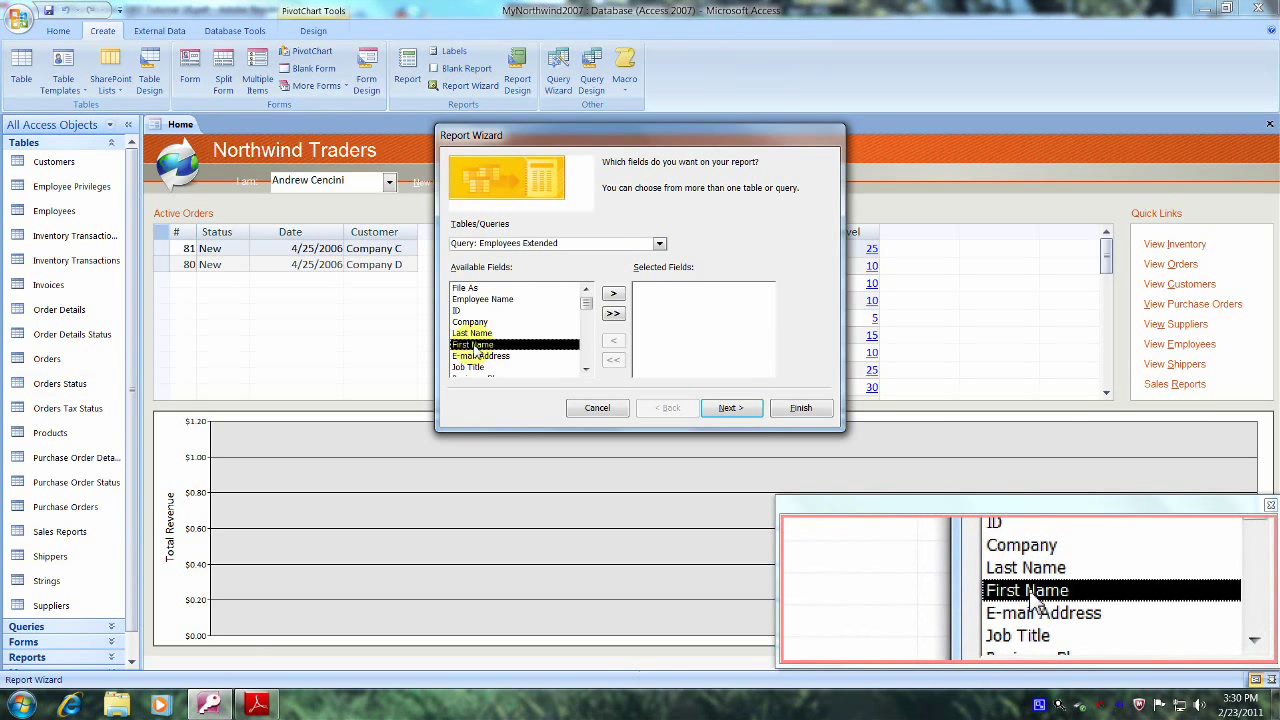
left_click(613, 296)
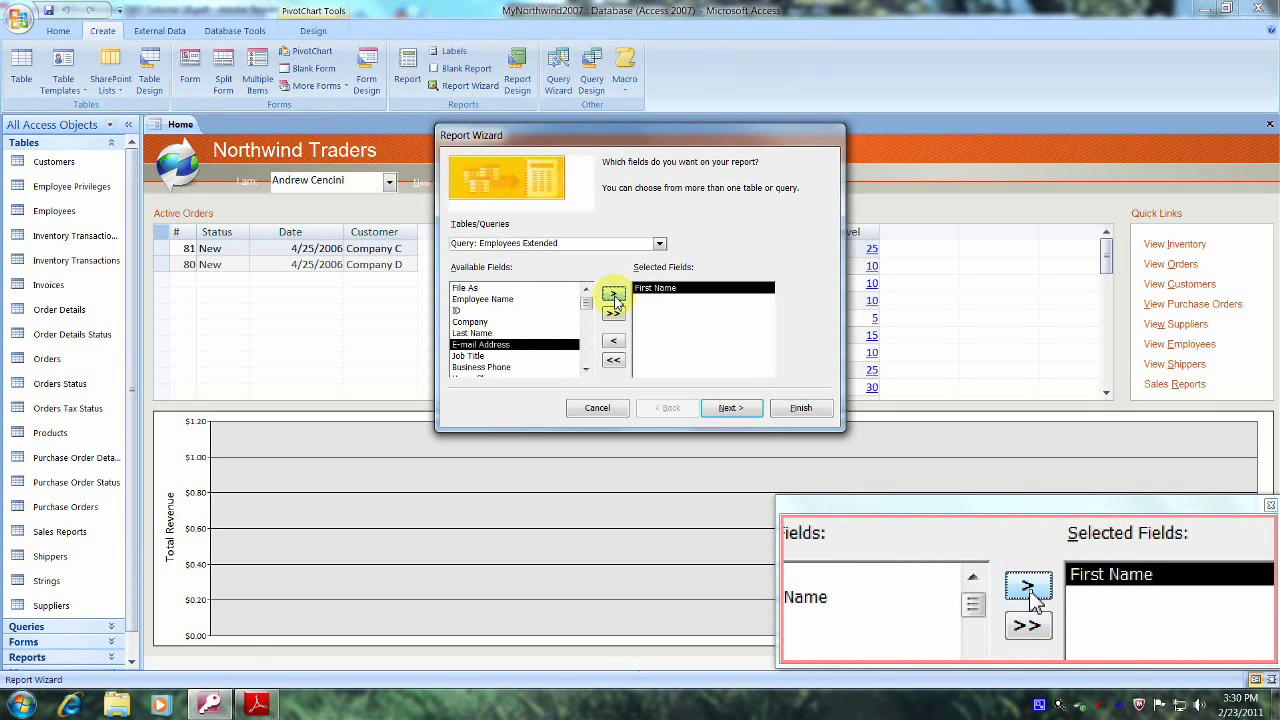
left_click(470, 333)
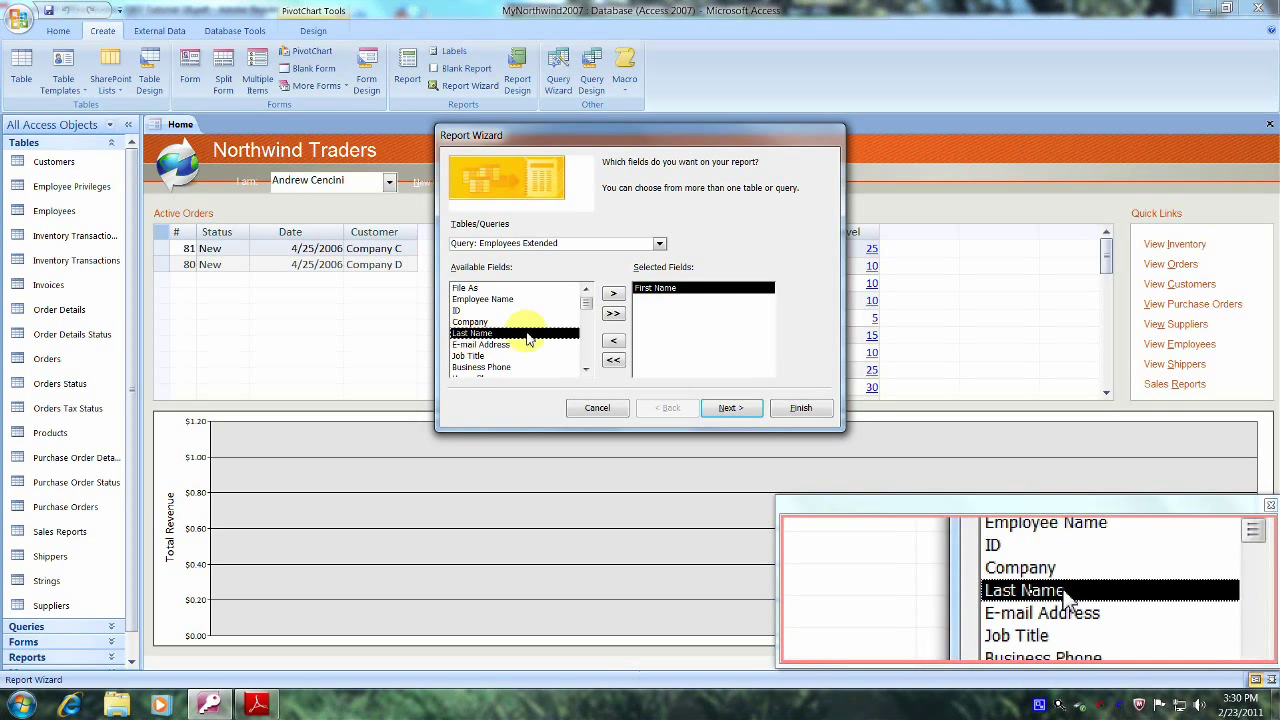
left_click(613, 297)
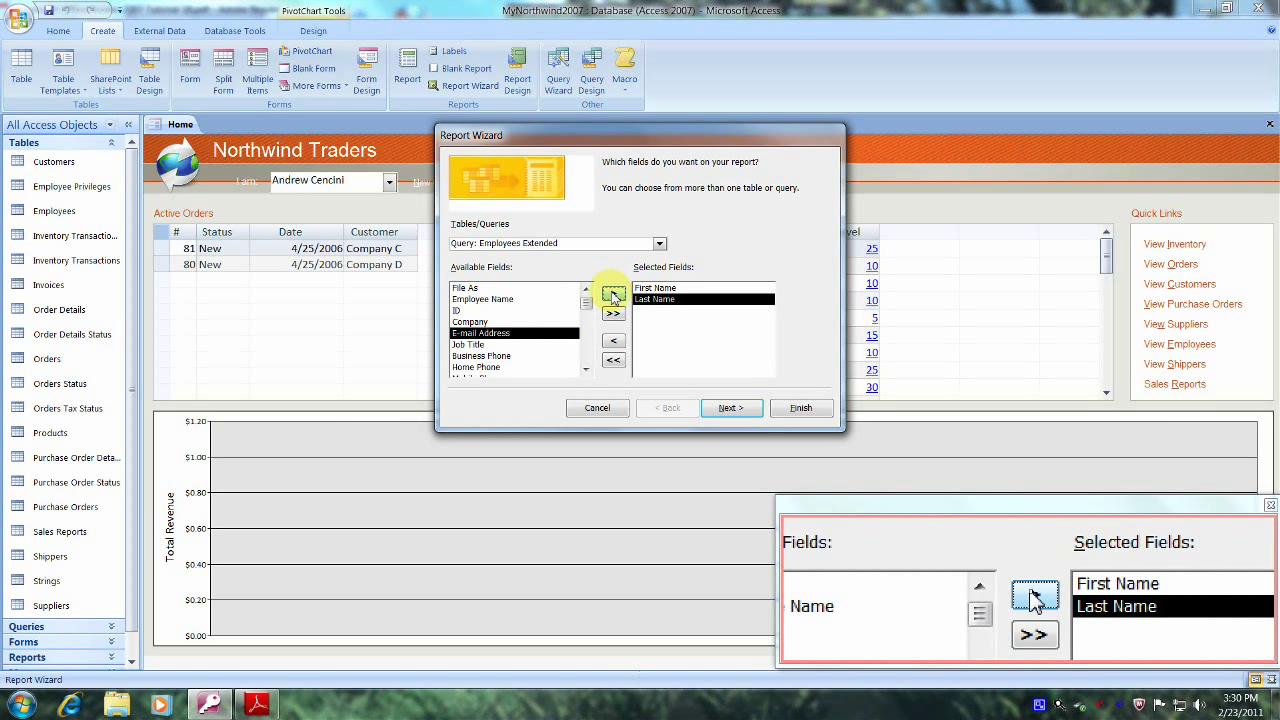
double_click(587, 372)
double_click(587, 372)
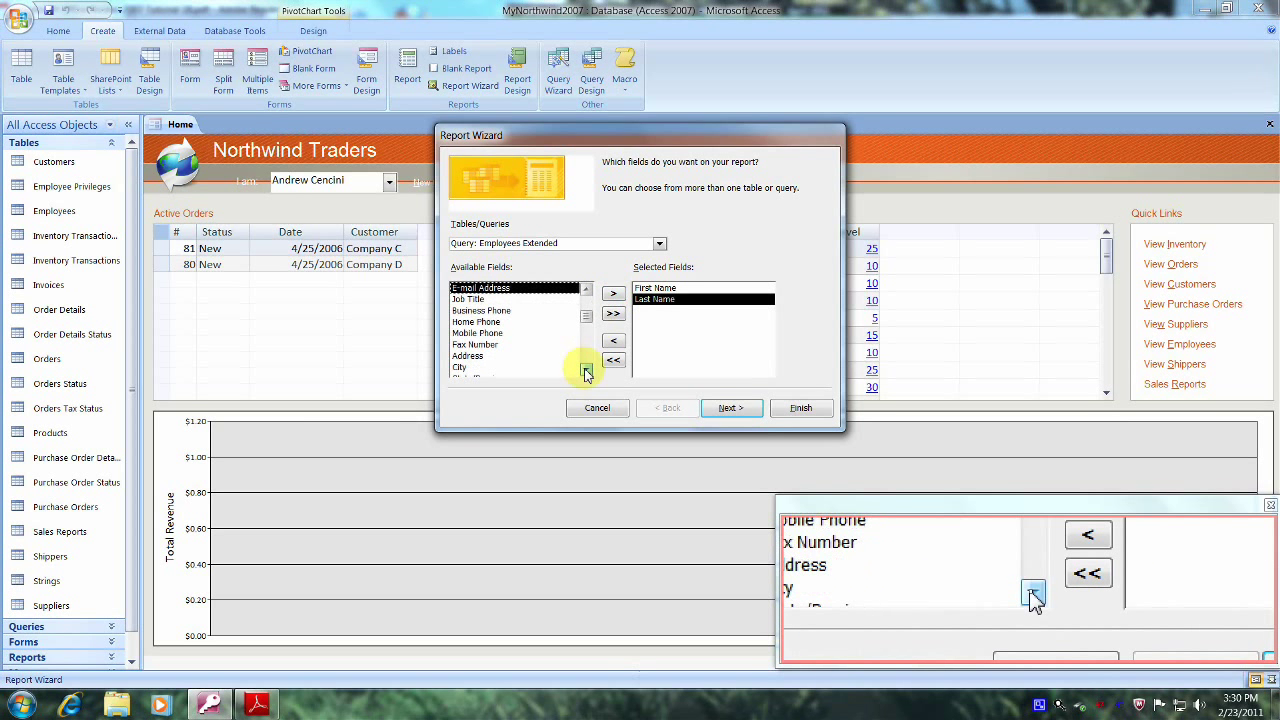
Add Address, City, State/Province, ZIP/Postal Code and Home Phone to the report fields
left_click(472, 358)
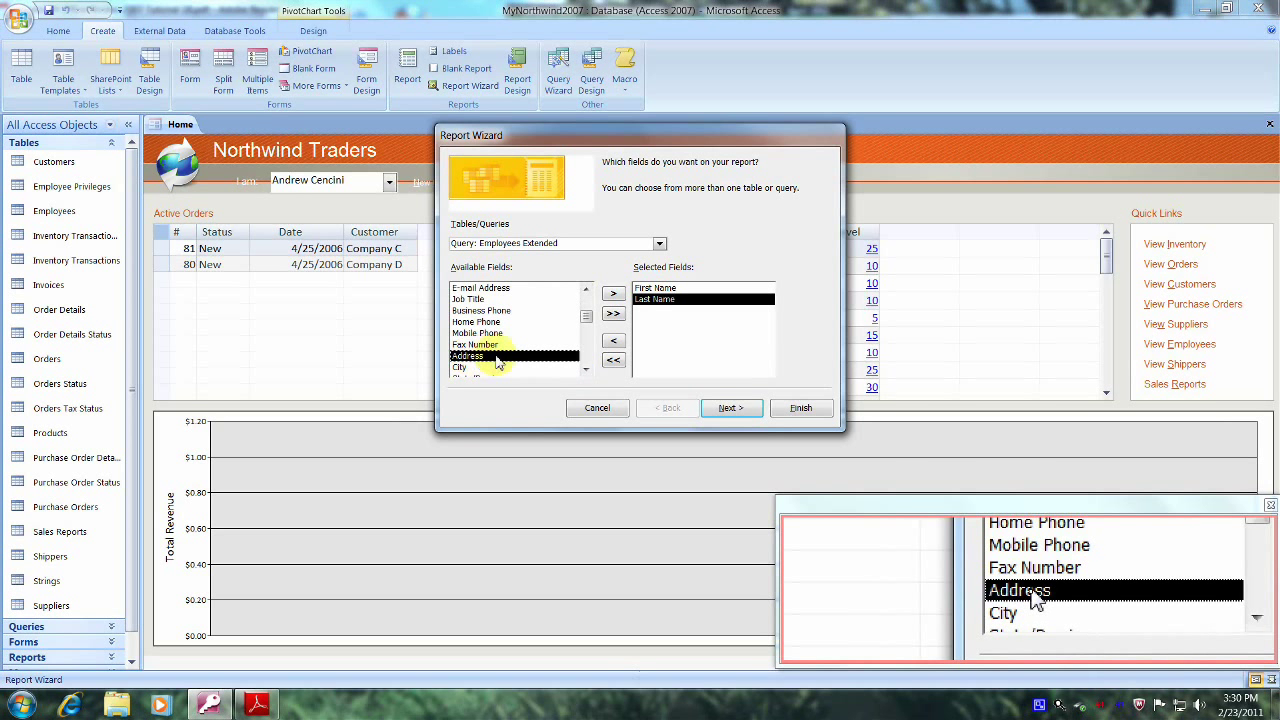
left_click(613, 296)
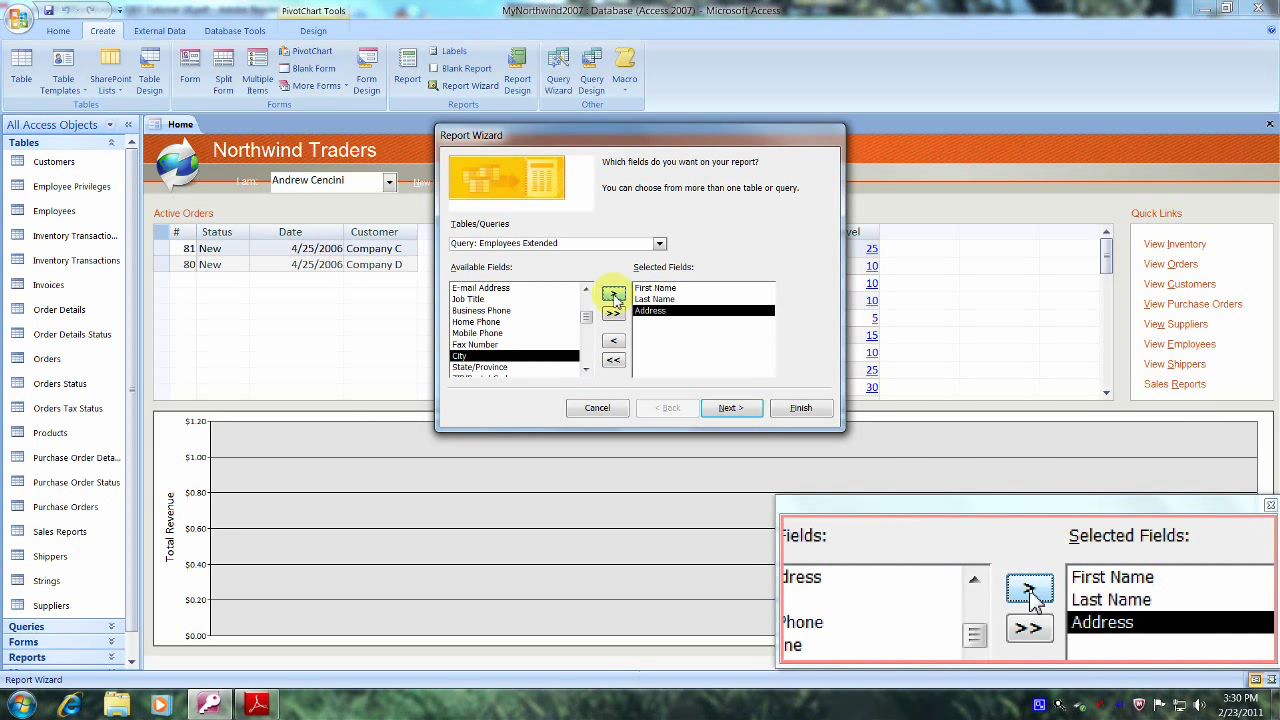
left_click(587, 370)
left_click(587, 370)
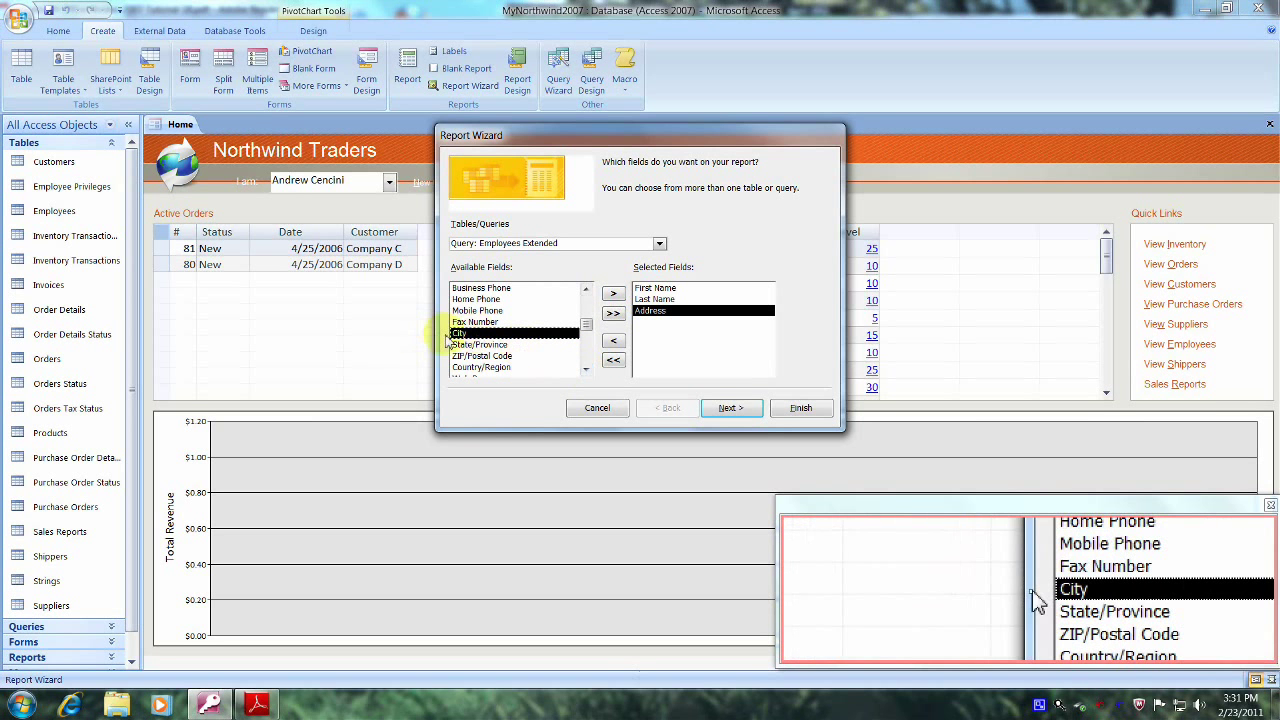
left_click(614, 297)
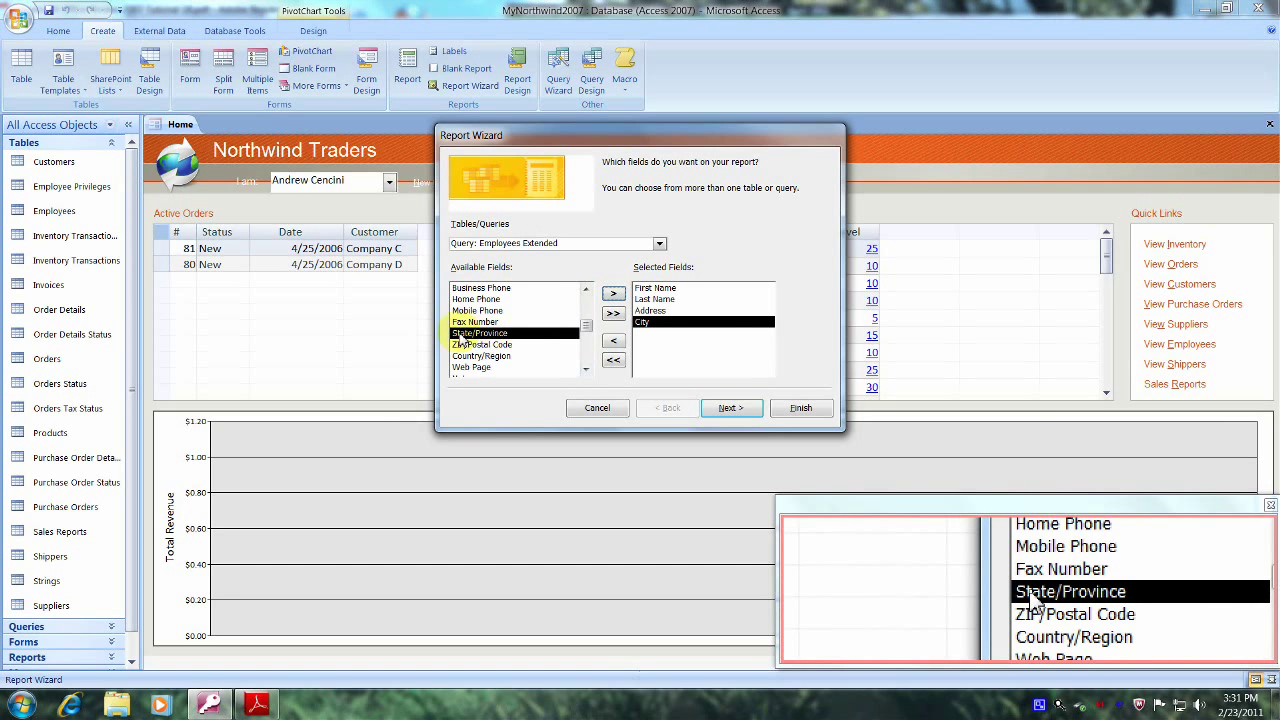
left_click(614, 297)
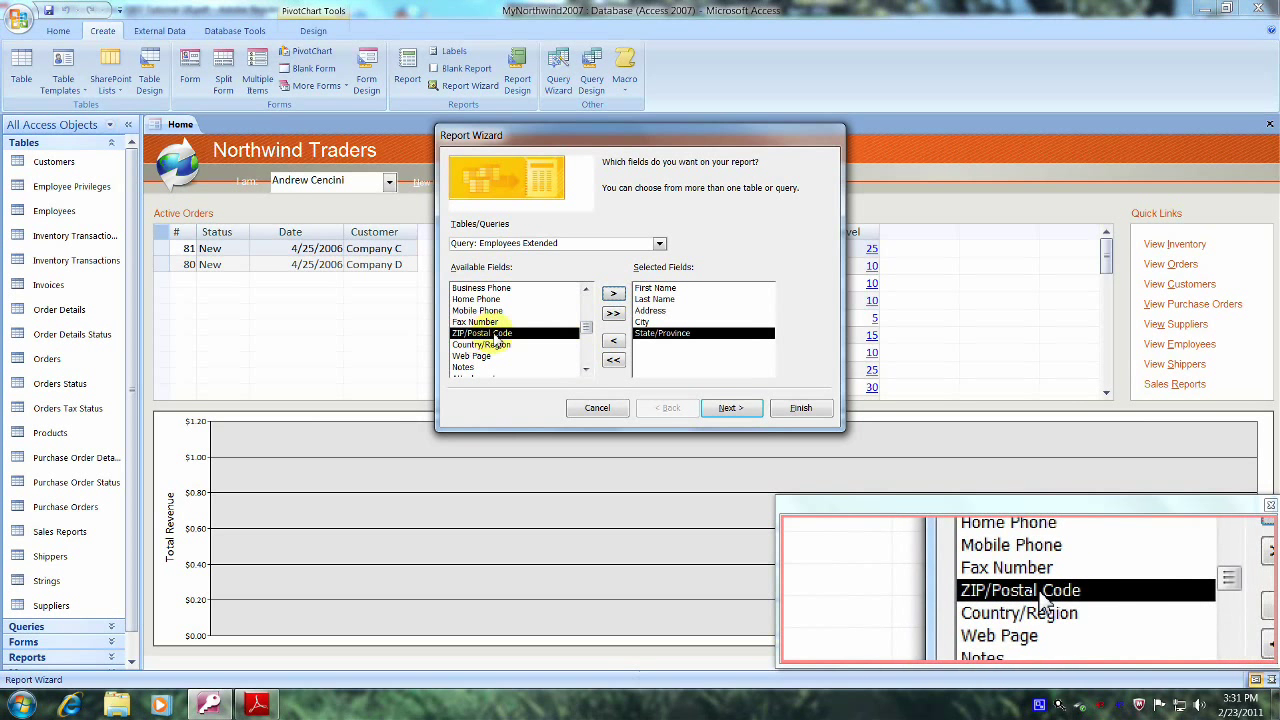
left_click(614, 295)
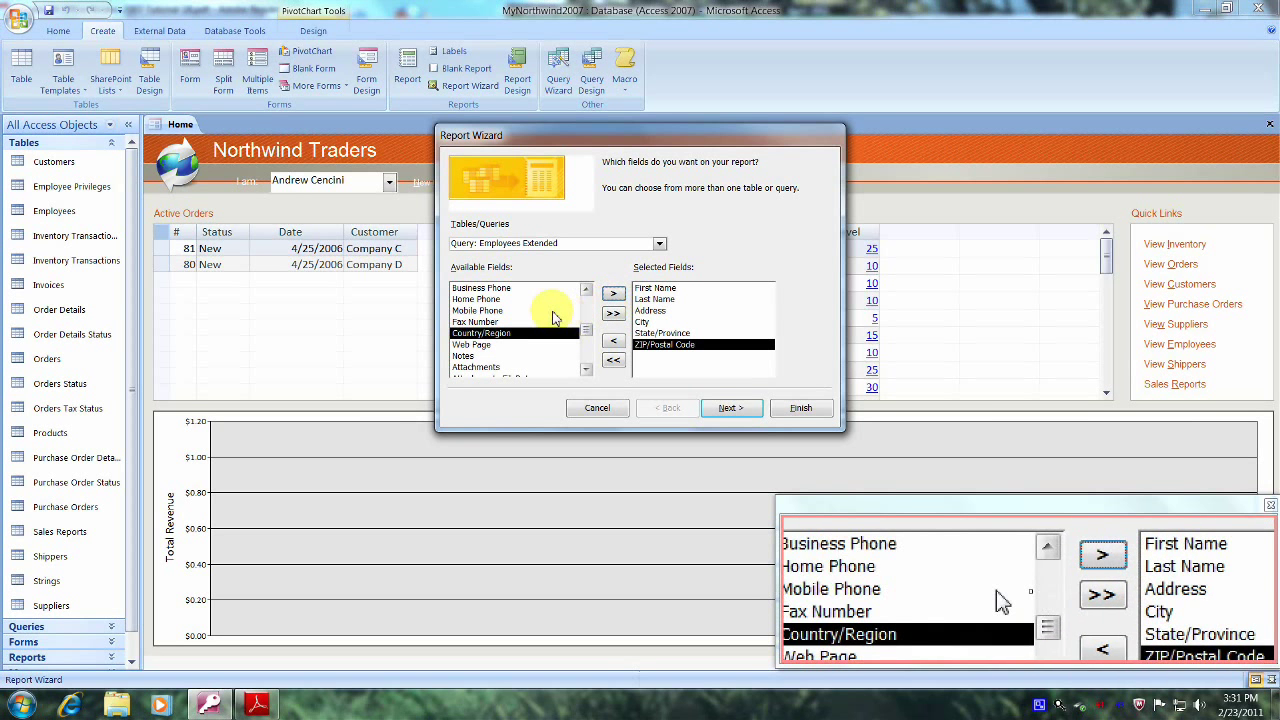
left_click(466, 300)
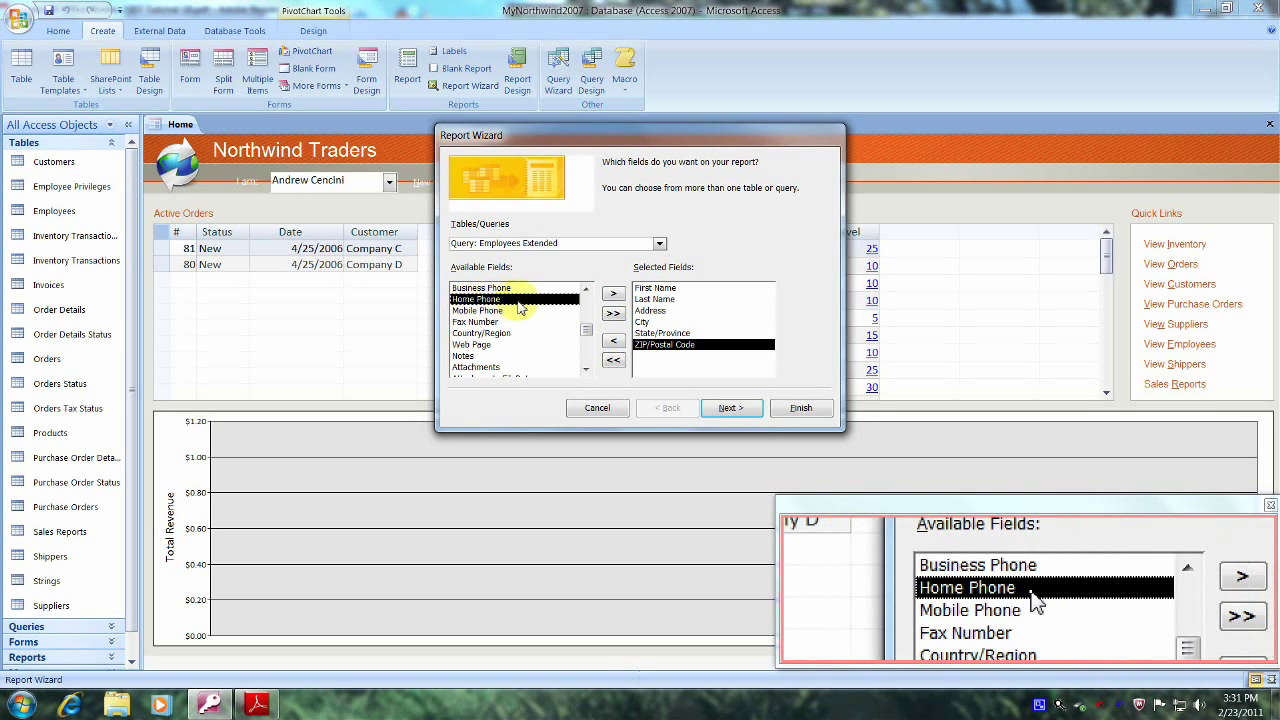
left_click(614, 296)
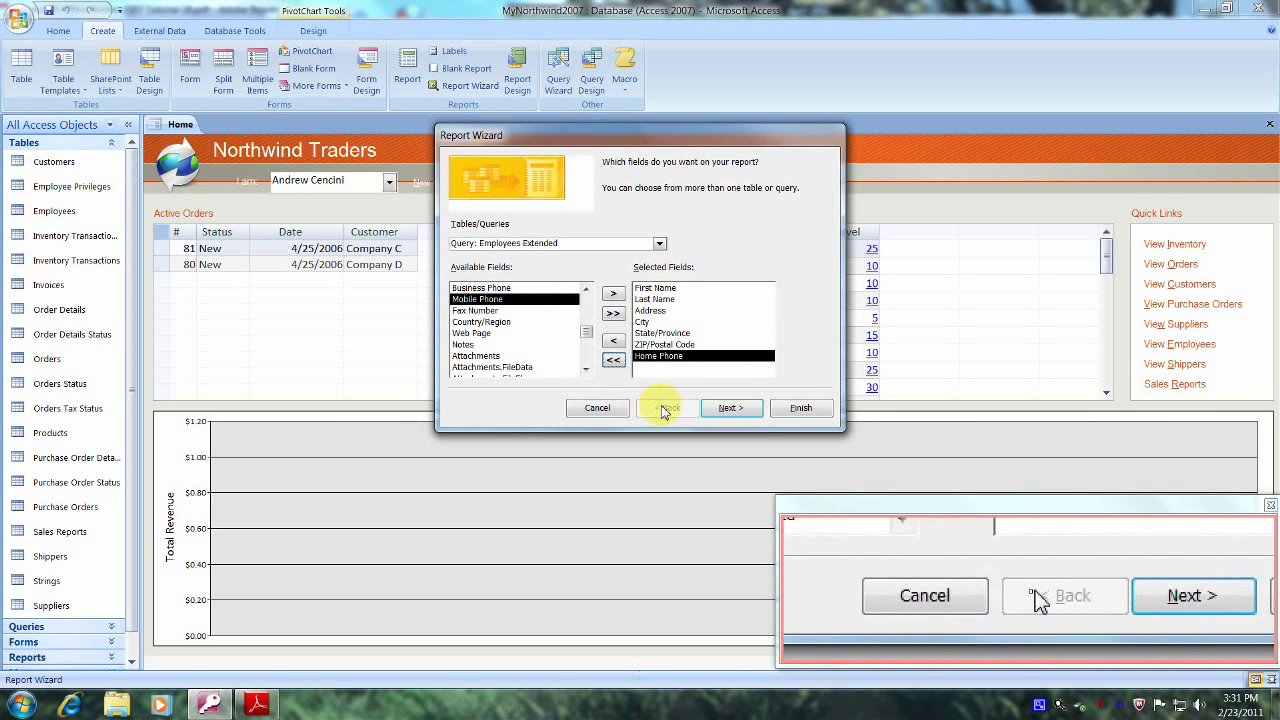
left_click(729, 409)
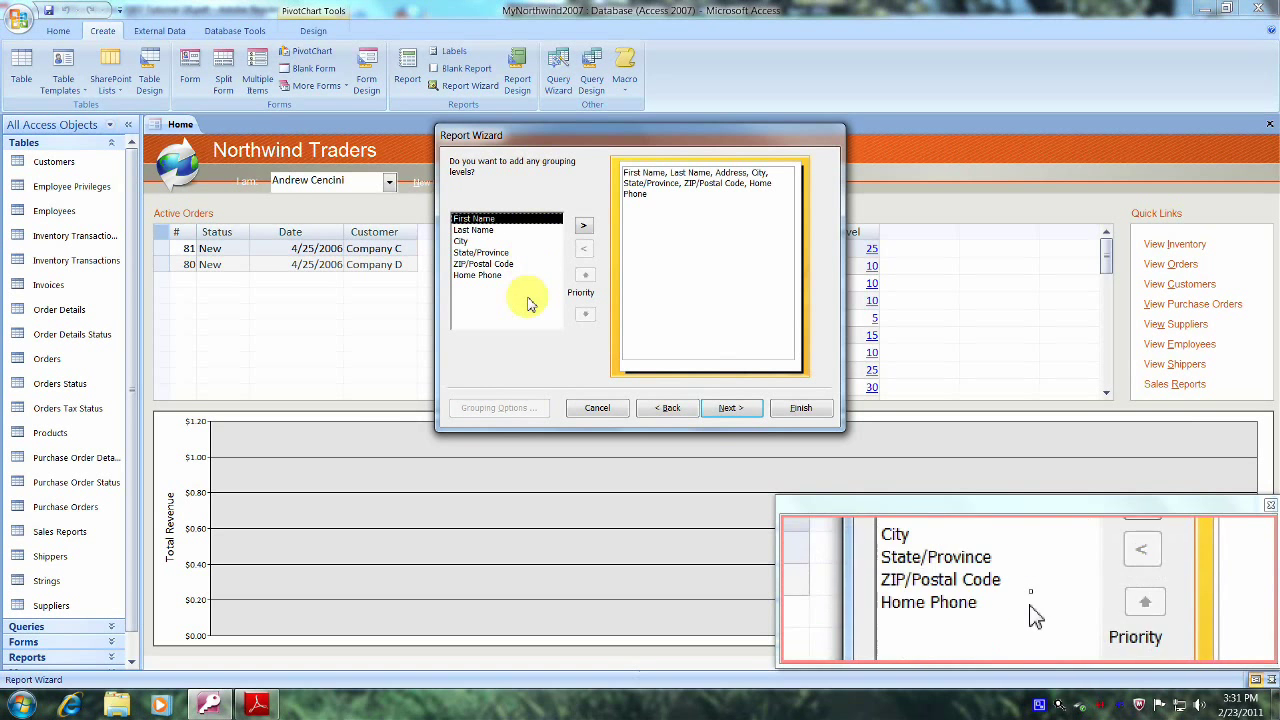
Skip grouping and sort the report records by Last Name, ascending
left_click(729, 410)
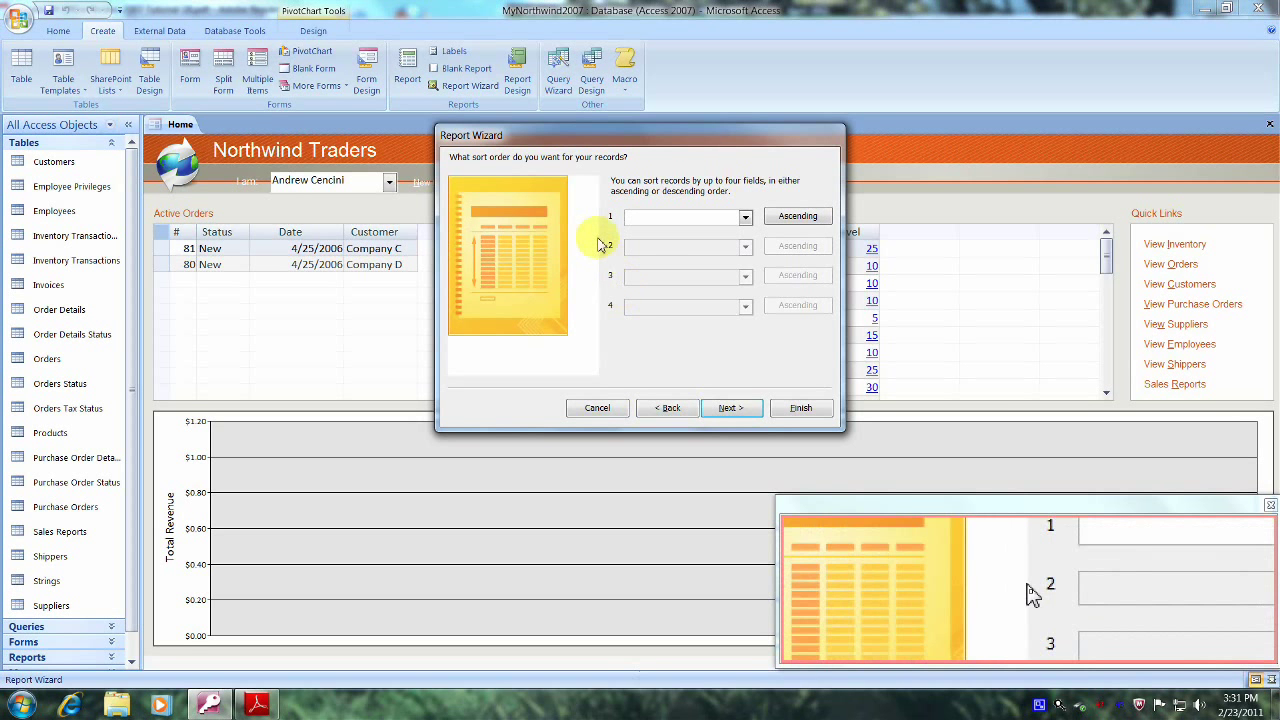
left_click(745, 218)
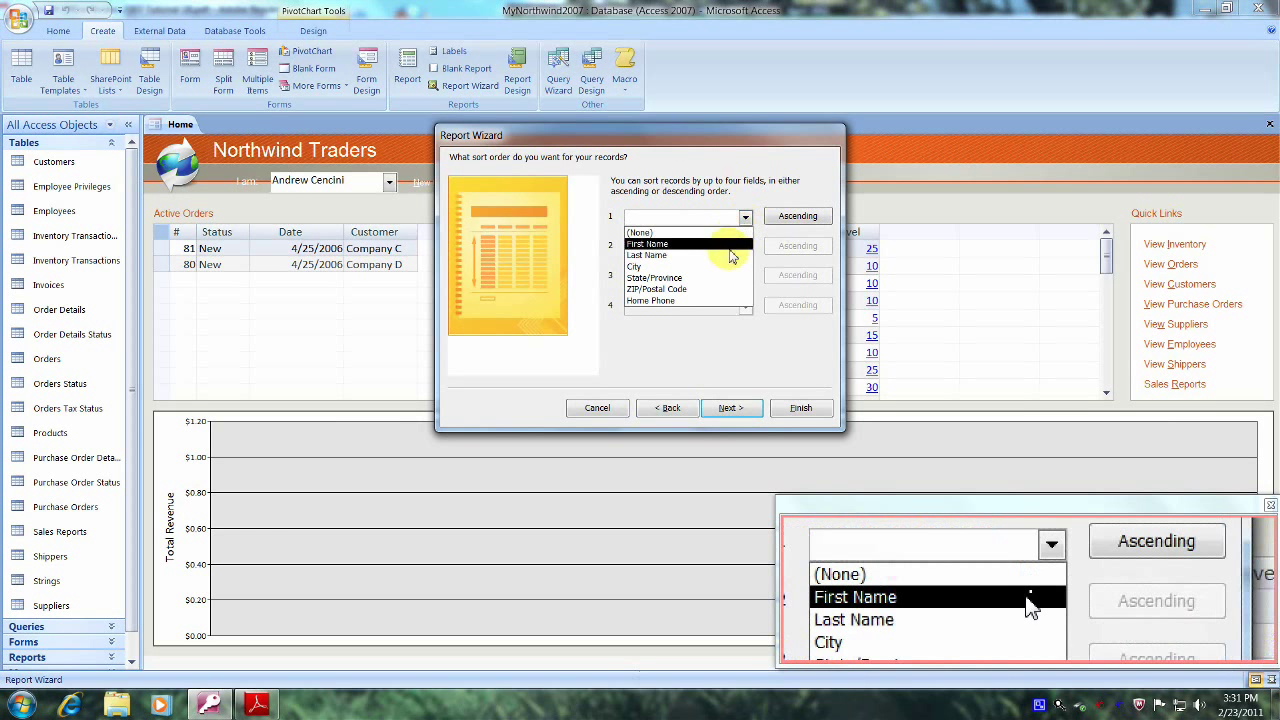
left_click(731, 256)
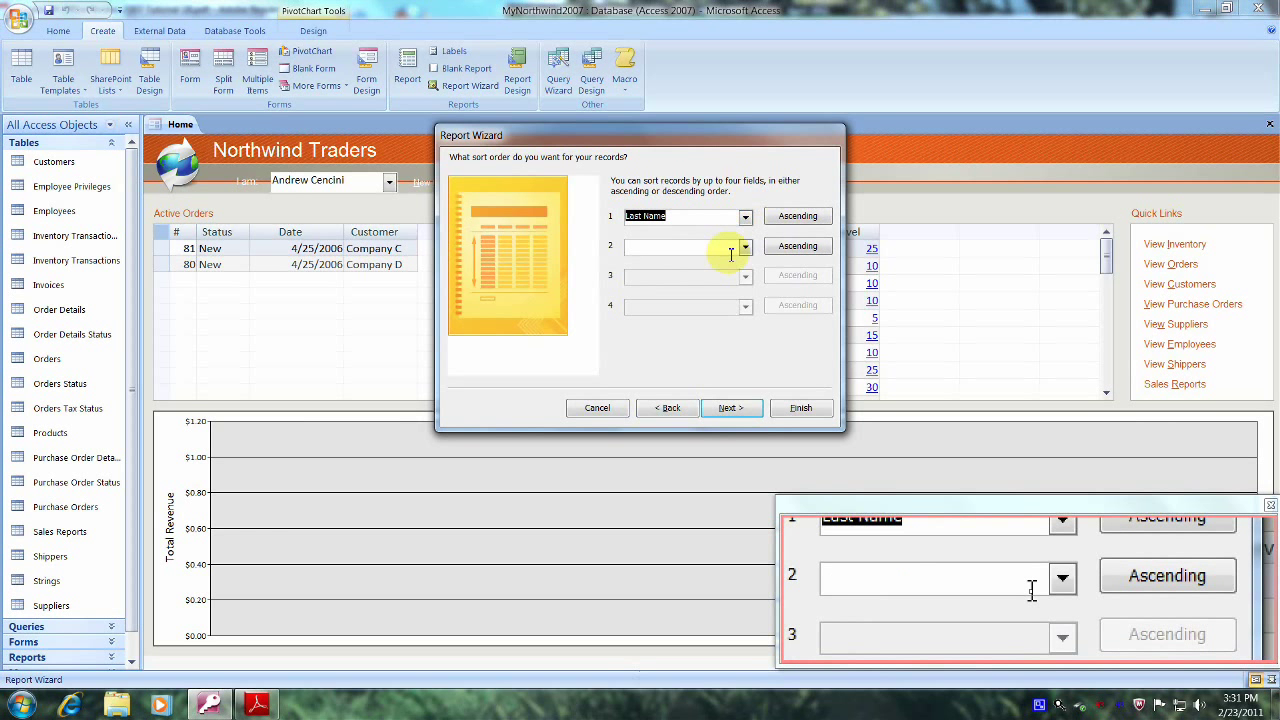
Choose a Justified layout in Landscape orientation and keep the Access 2007 style
left_click(733, 412)
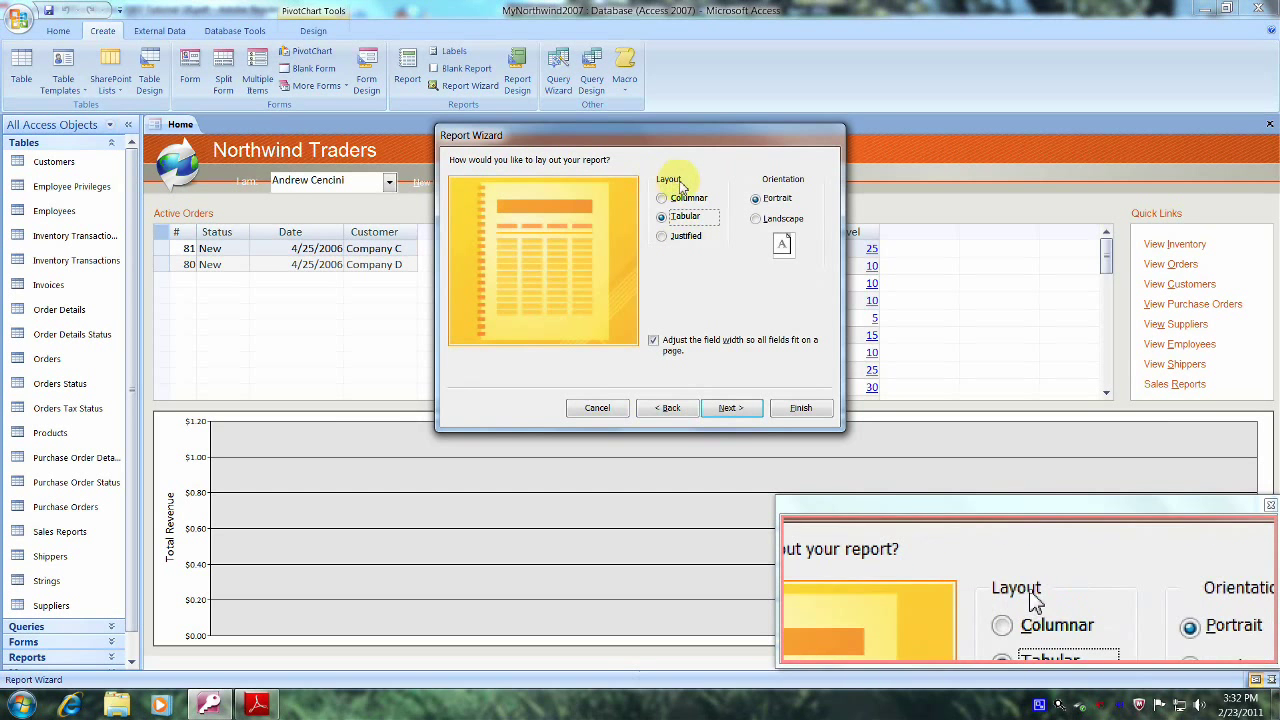
left_click(662, 237)
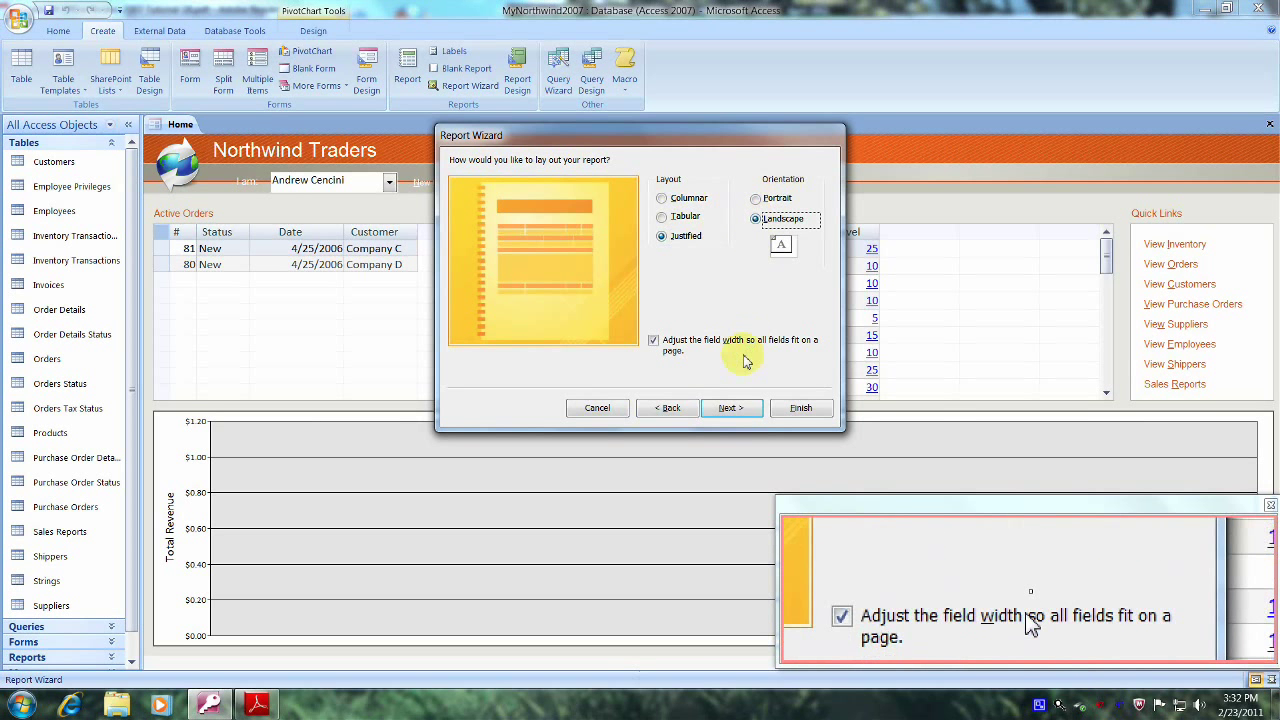
left_click(730, 408)
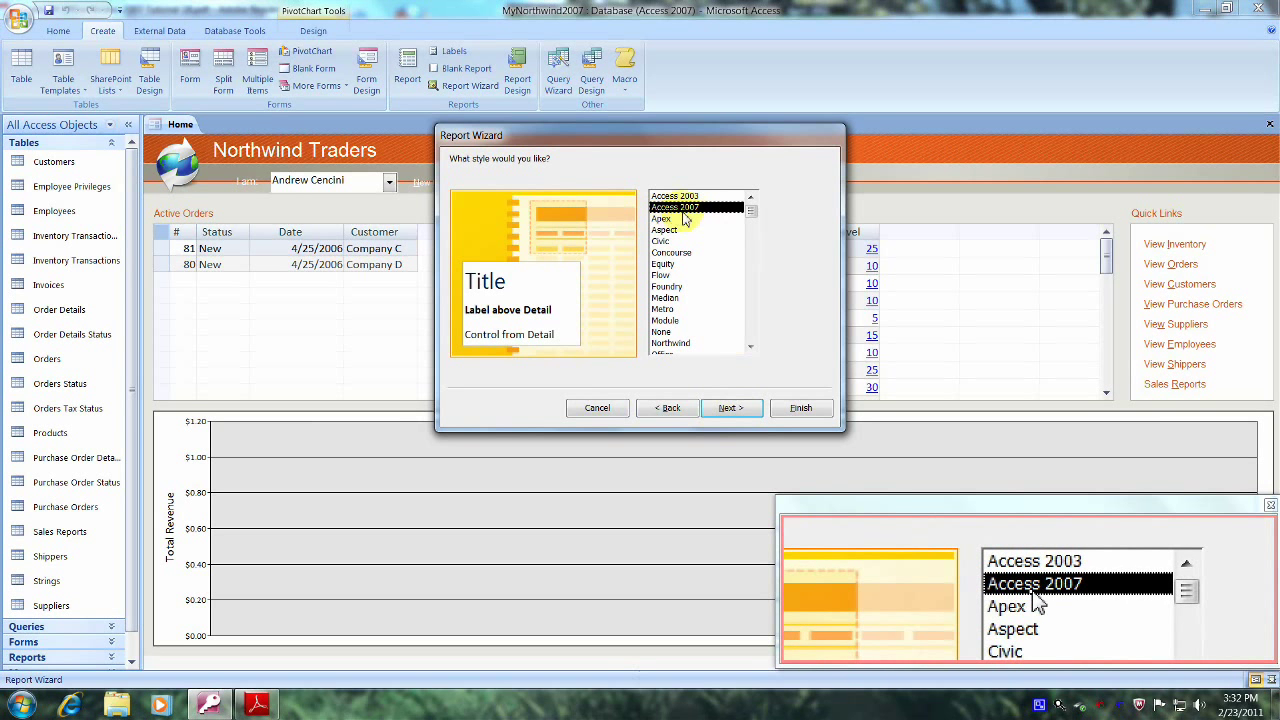
left_click(729, 409)
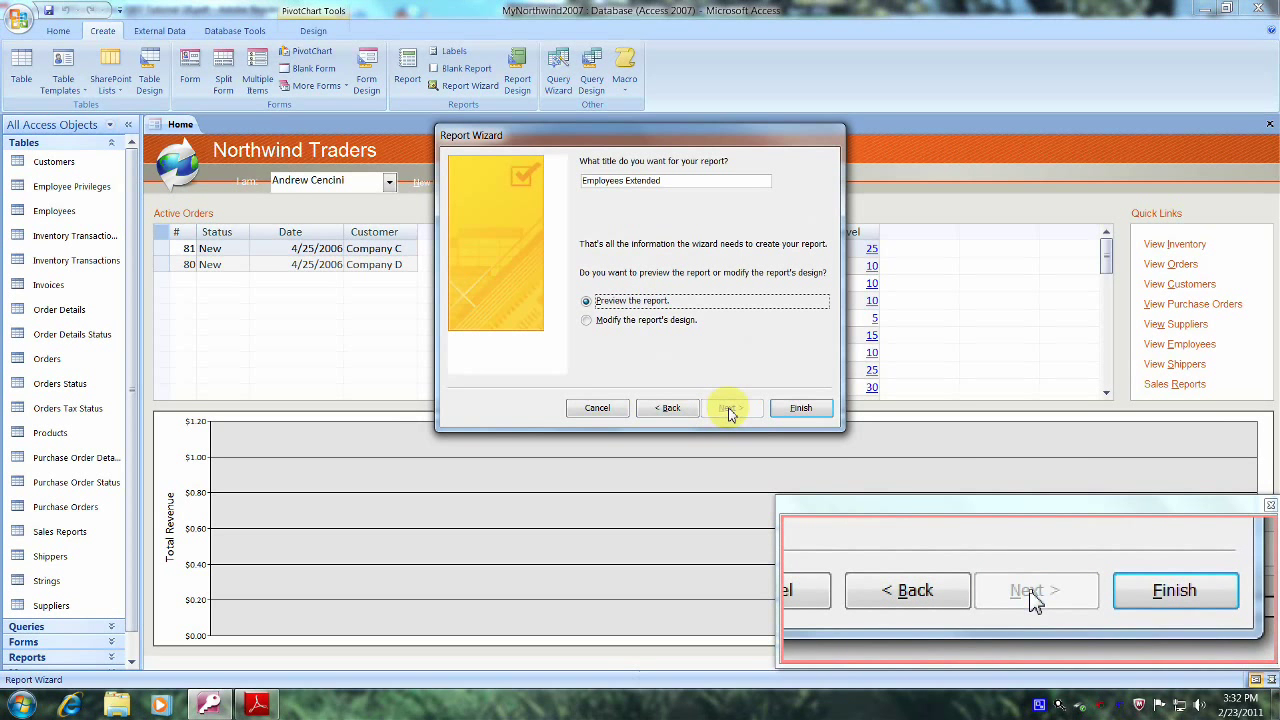
Title the report 'Employees Info Report' and finish the wizard with preview selected
left_click(668, 180)
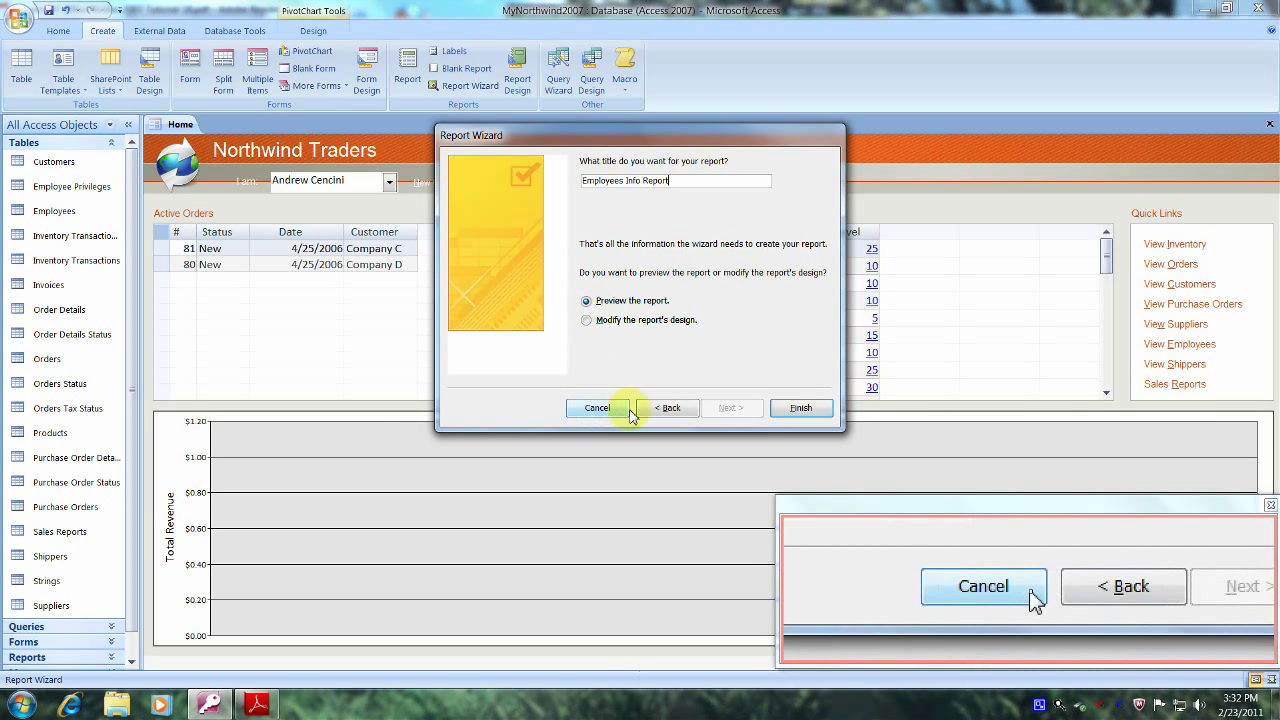
left_click(800, 410)
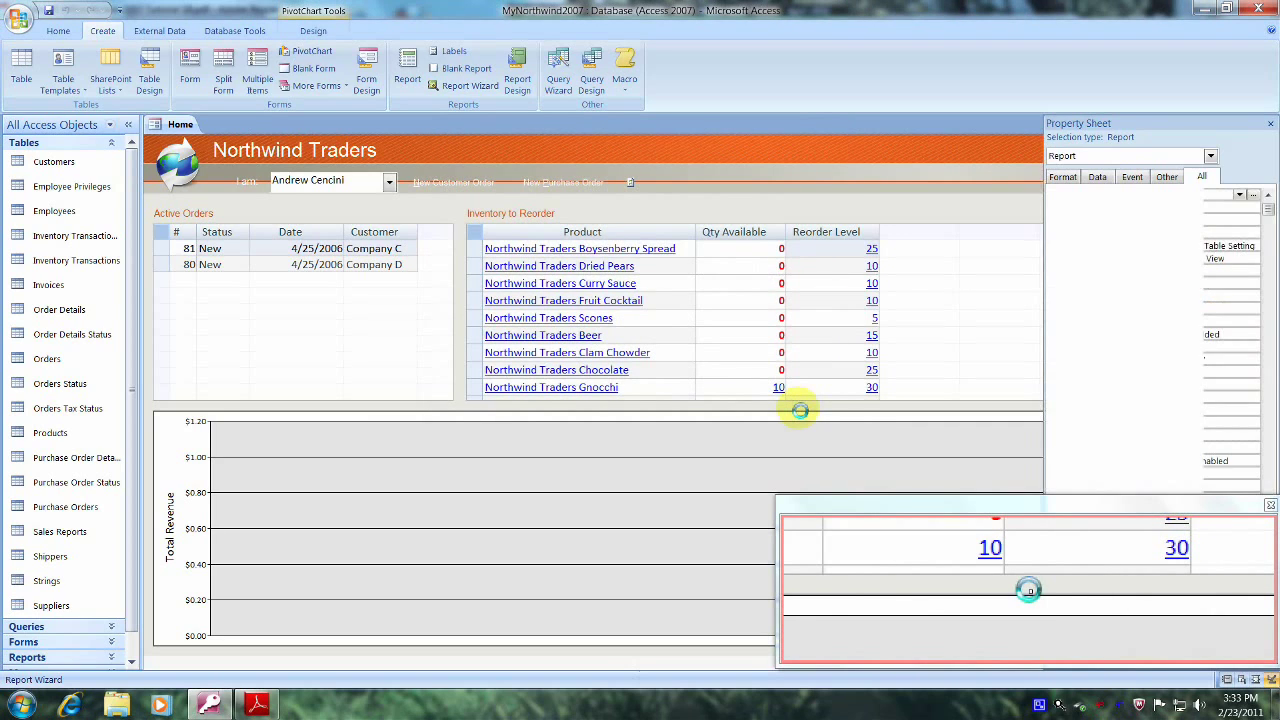